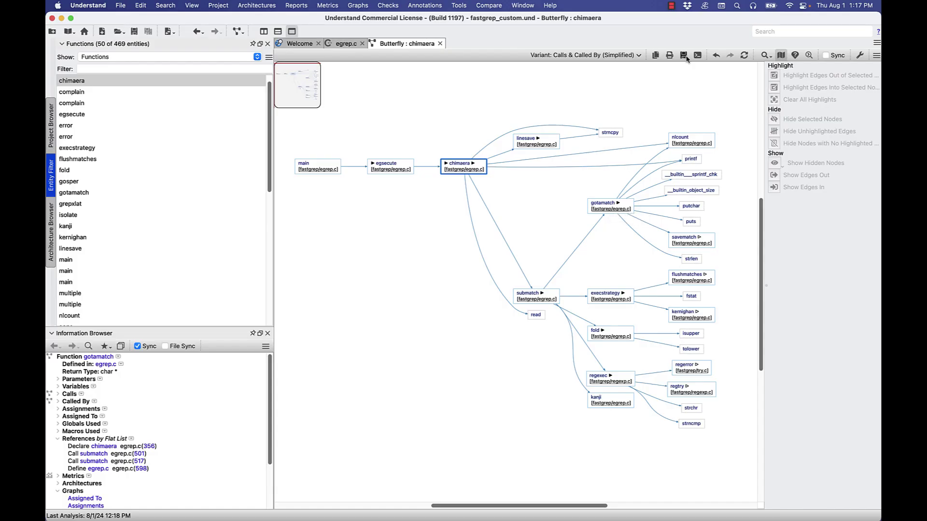
Step: Cancel the DOT graph export, then enable the Archive toolbar in the Graphs options
left_click(685, 57)
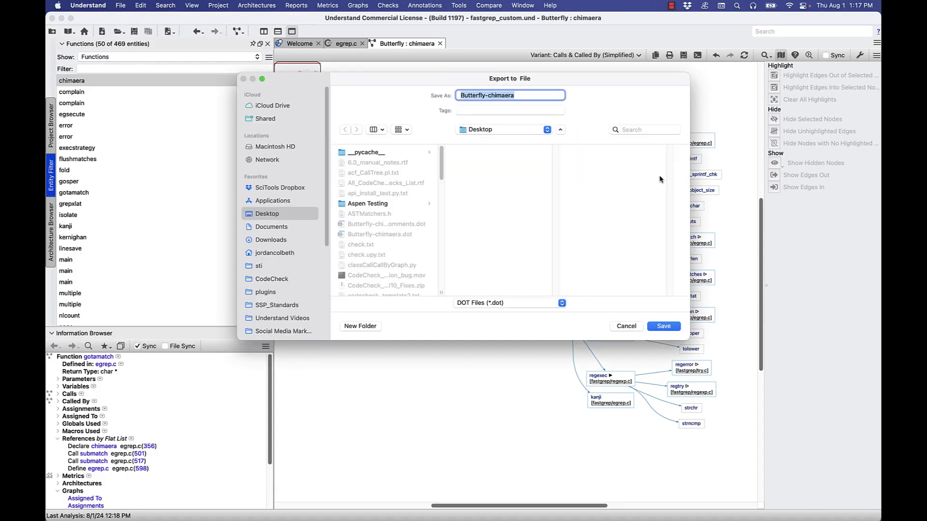
left_click(496, 305)
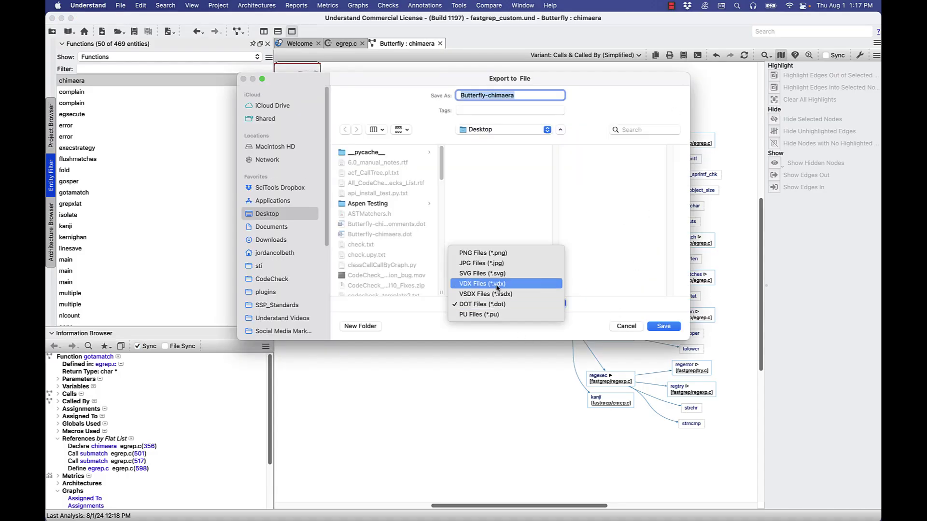
left_click(591, 315)
left_click(628, 326)
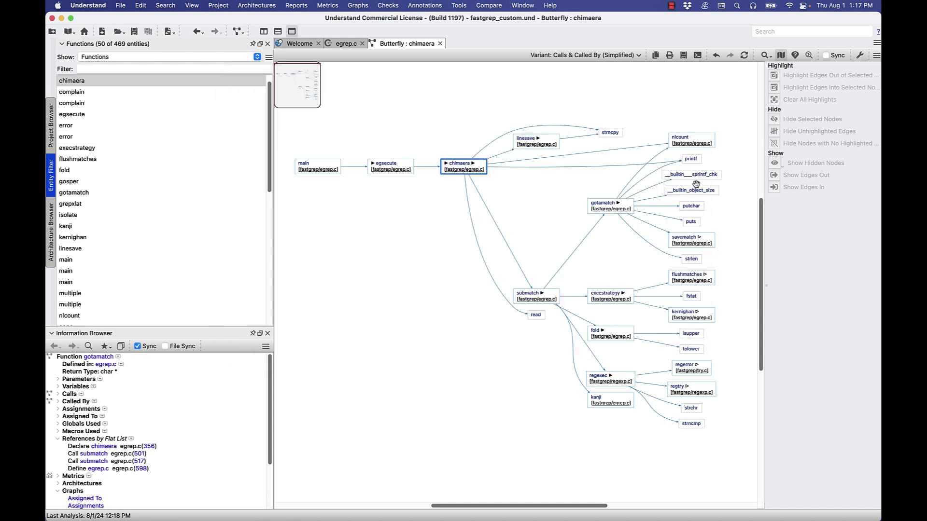
scroll(594, 185, "right", 1)
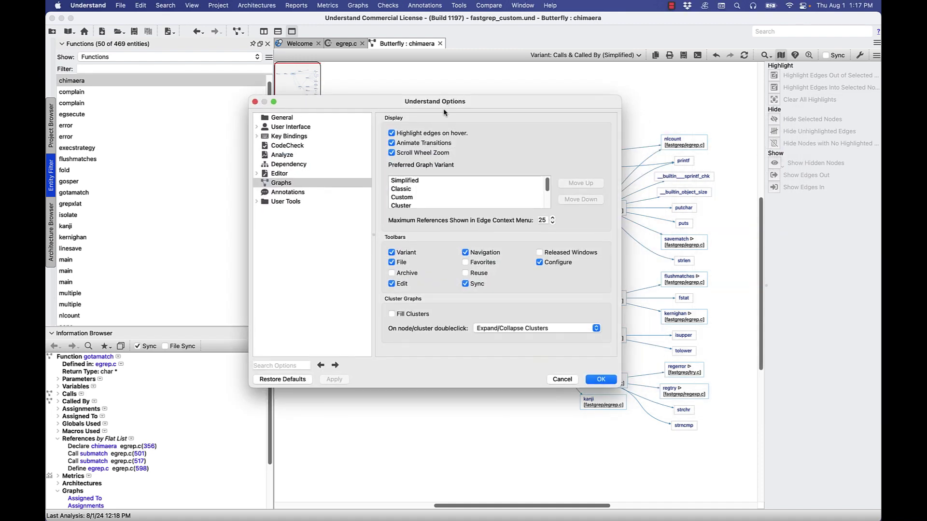
left_click(393, 274)
left_click(599, 380)
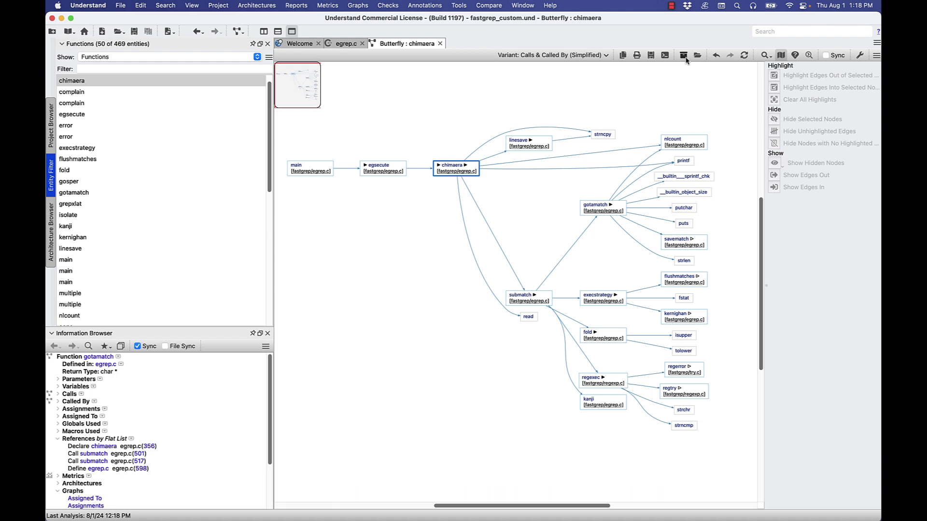
left_click(684, 56)
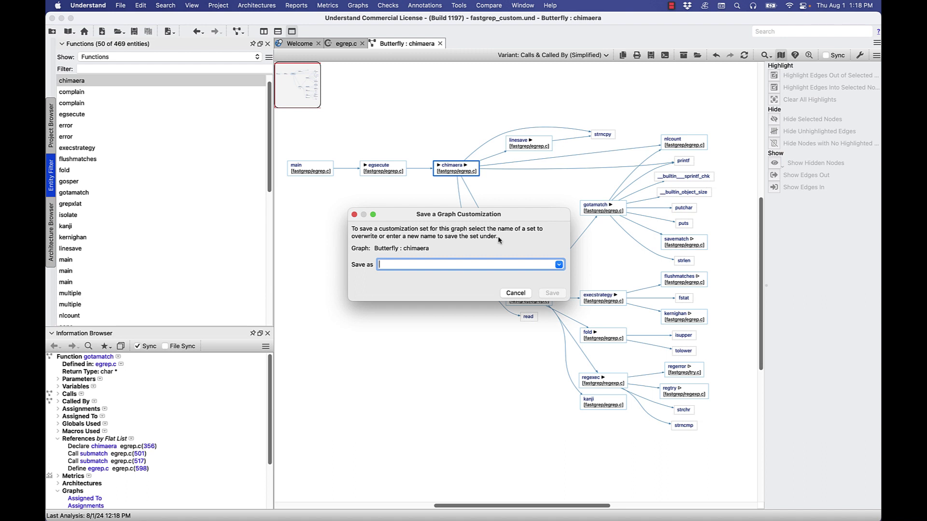
left_click(516, 293)
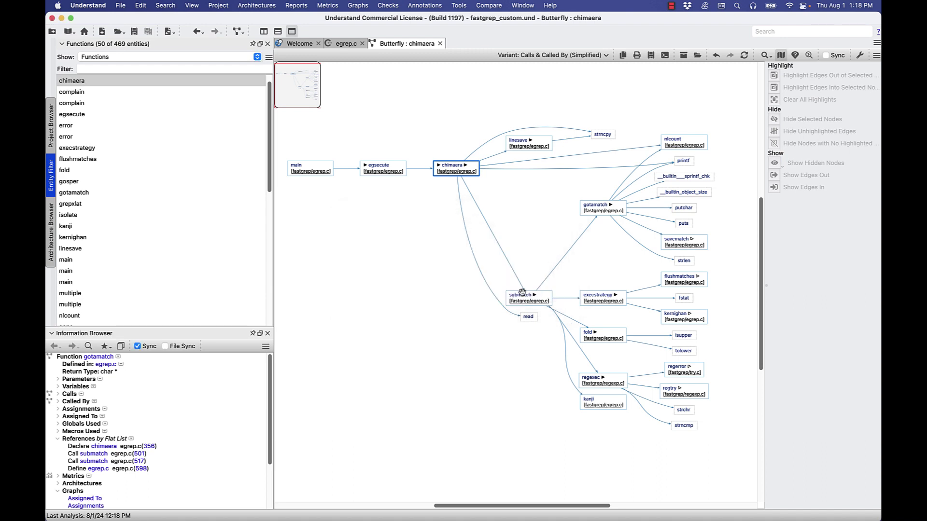
left_click(697, 57)
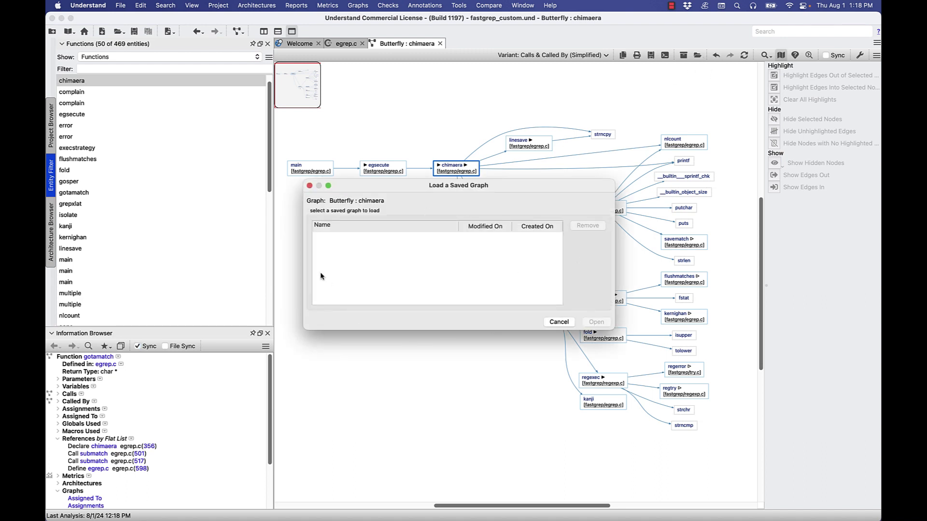
left_click(558, 322)
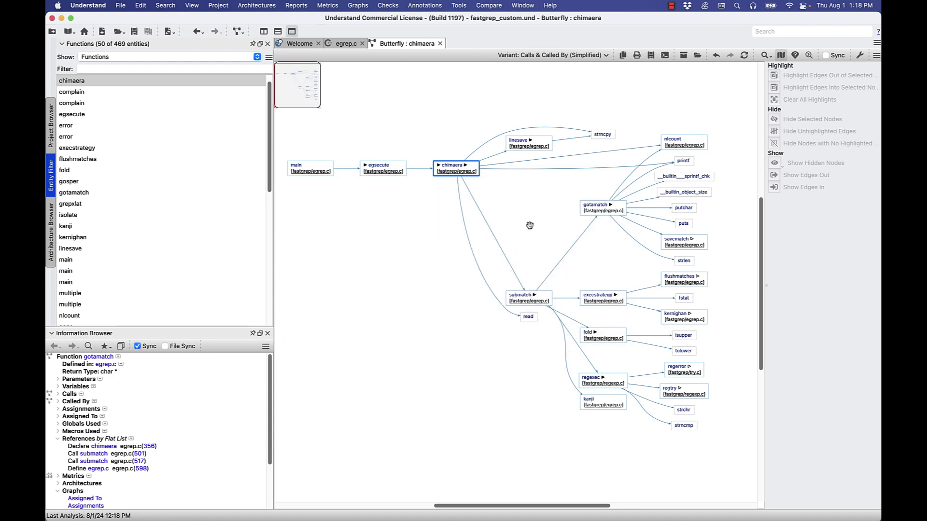
mouse_move(530, 224)
left_mouse_down()
mouse_move(538, 216)
mouse_move(528, 209)
left_mouse_up()
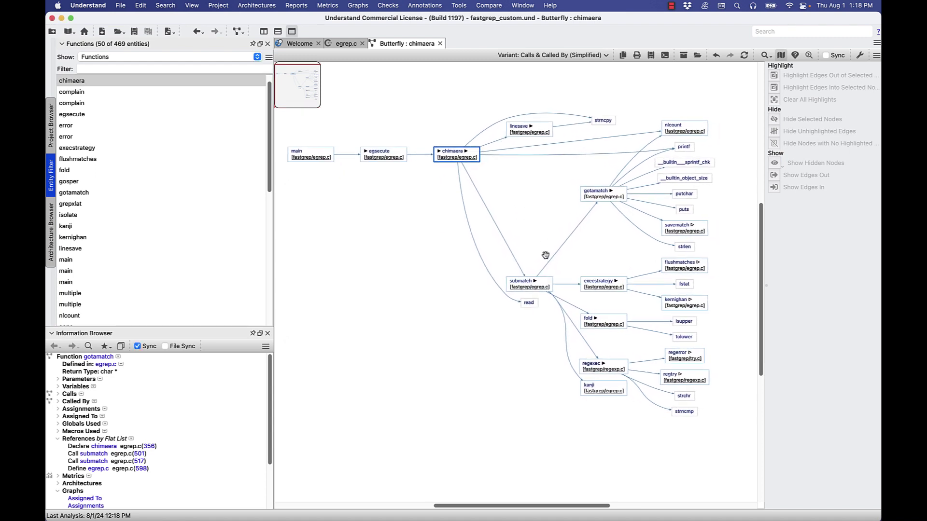
Step: Set Comments to On for the chimaera butterfly graph and pan it left
right_click(405, 245)
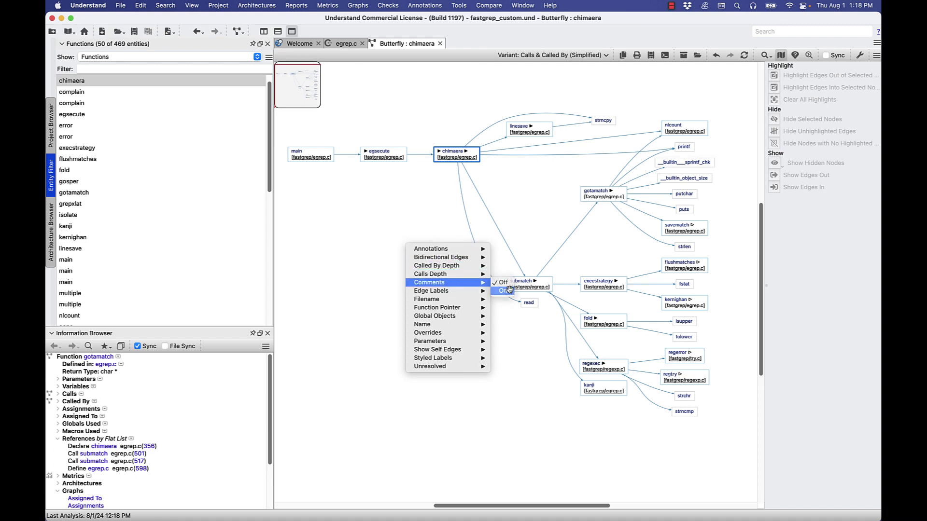
left_click(503, 292)
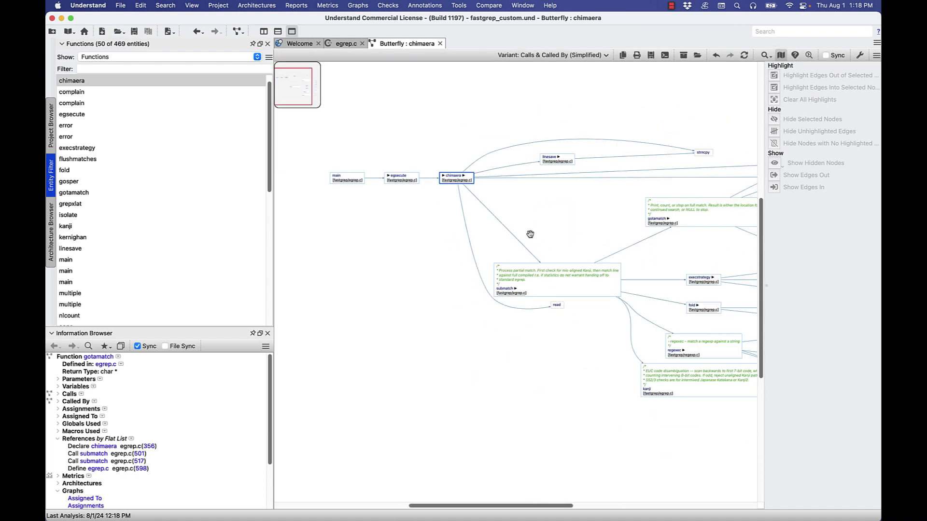
mouse_move(546, 237)
left_mouse_down()
mouse_move(511, 232)
mouse_move(518, 240)
left_mouse_up()
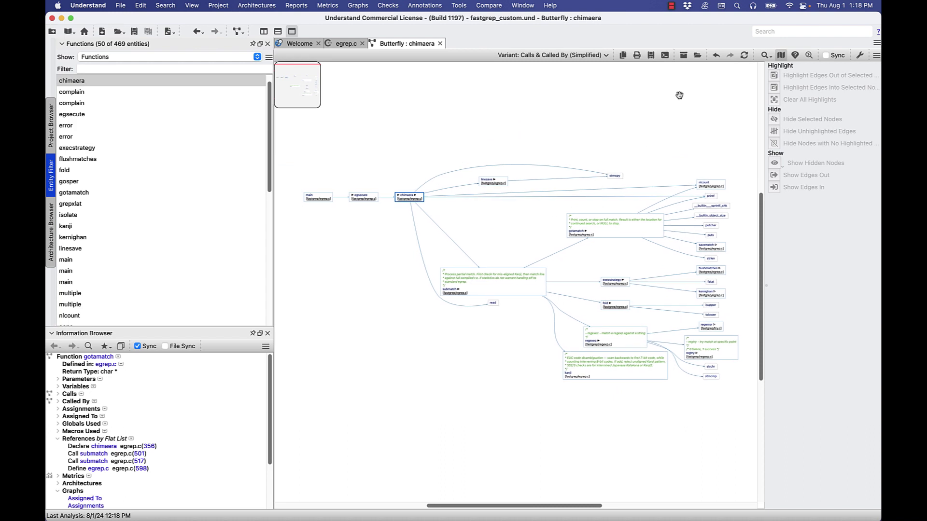
Step: Save the commented graph customization in the database as 'butterfly_comments'
left_click(682, 58)
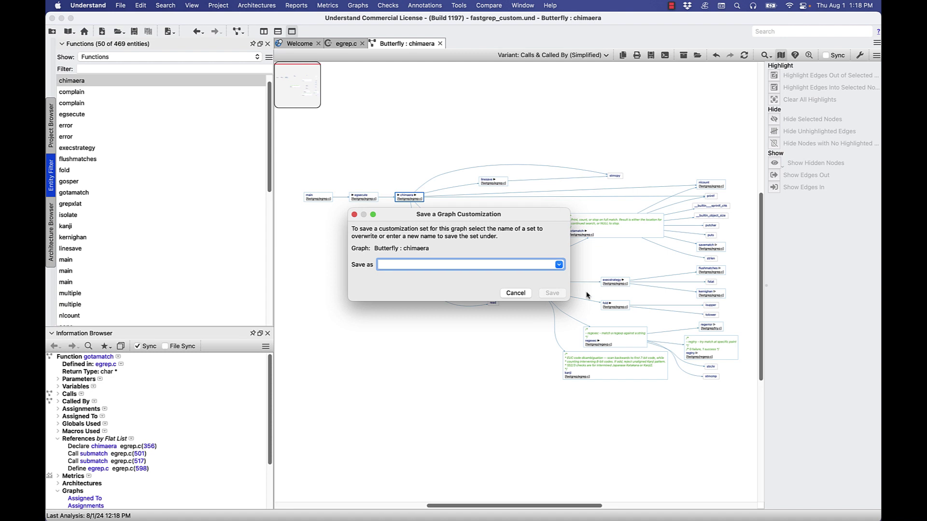
type("butterfly_comments")
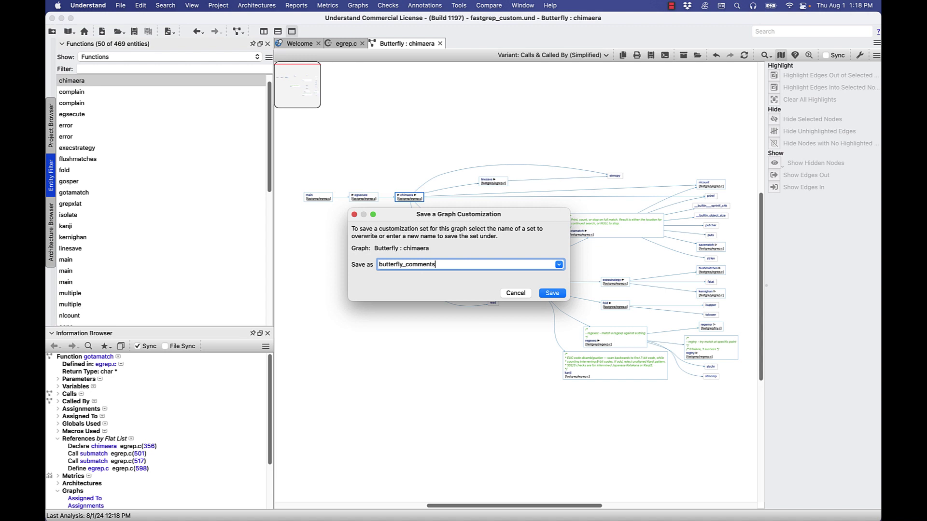
left_click(549, 293)
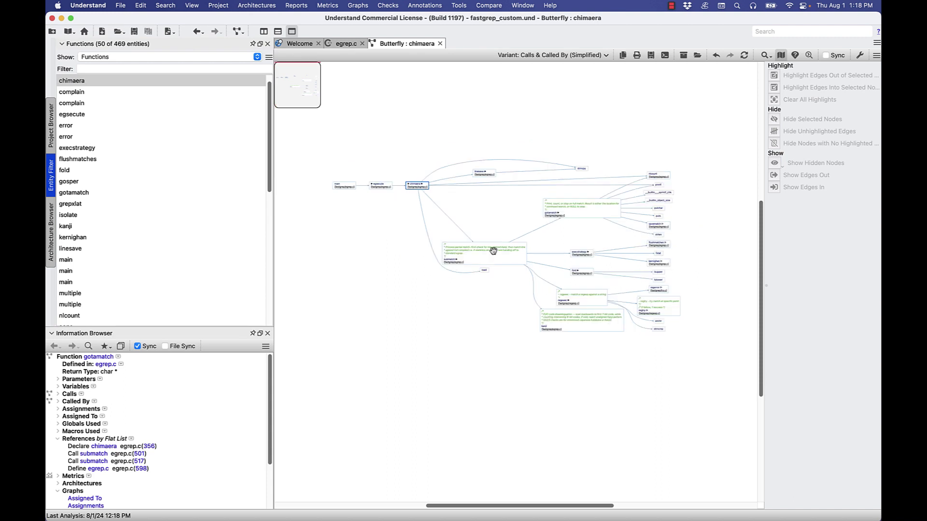
Step: Set Comments to Off and Calls Depth to 1 on the butterfly graph
left_click(493, 251)
scroll(540, 257, "down", 2)
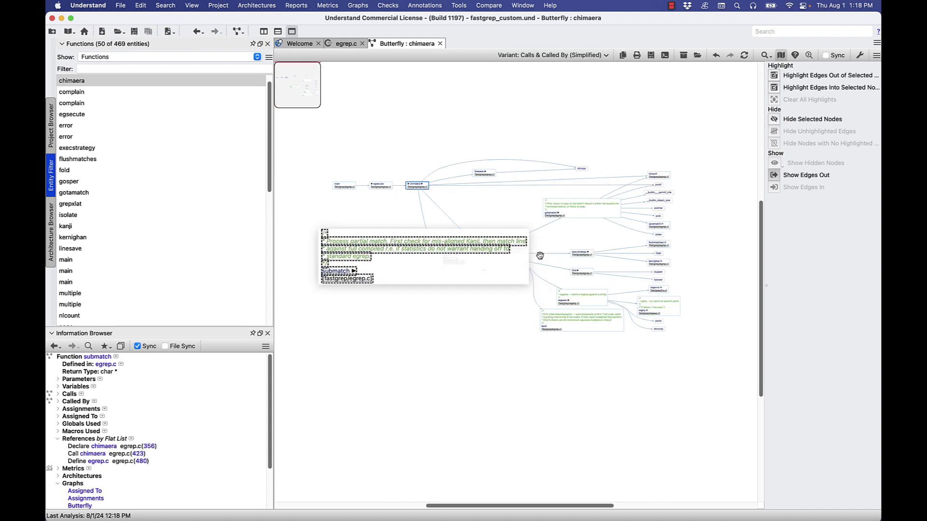
scroll(500, 312, "down", 3)
scroll(509, 288, "left", 2)
right_click(505, 273)
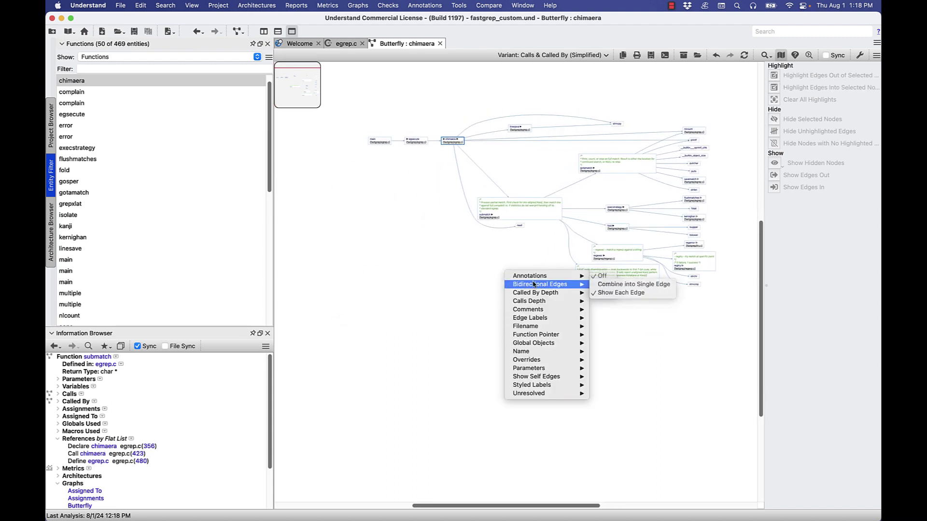
mouse_move(528, 310)
left_click(594, 310)
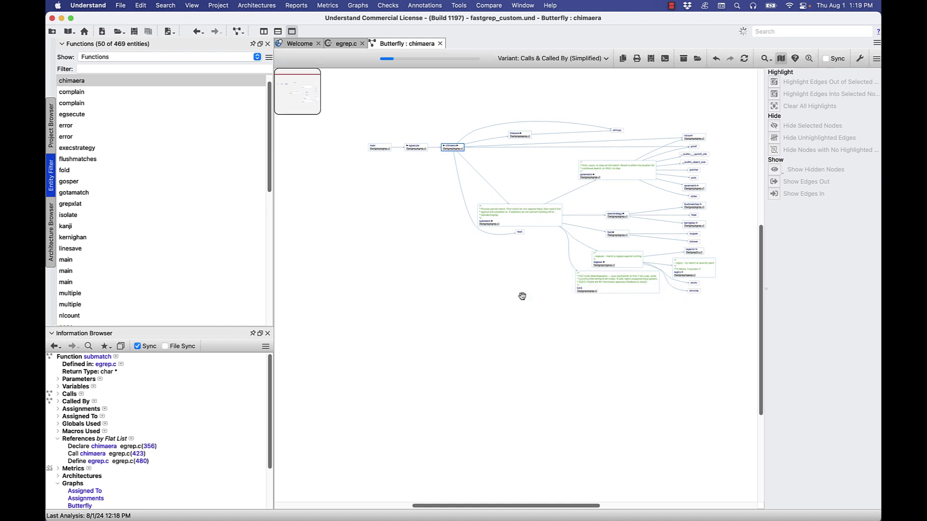
right_click(585, 213)
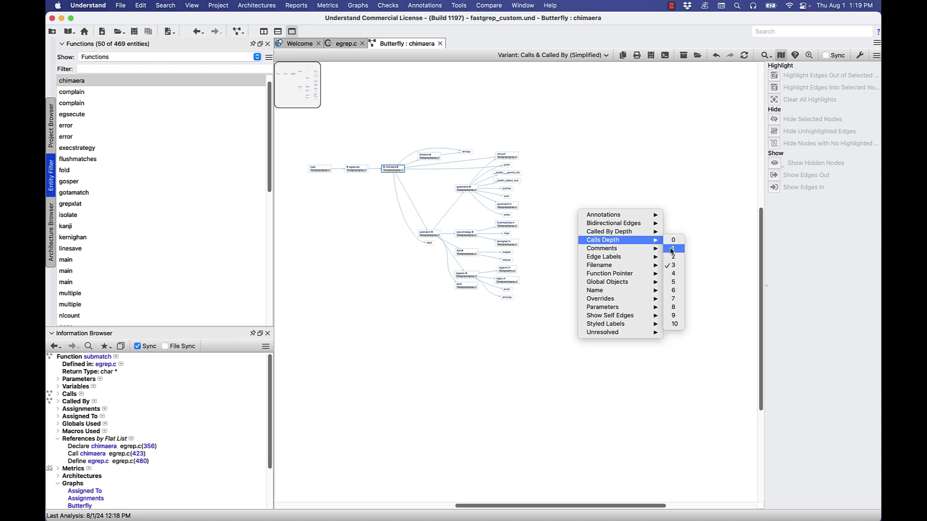
left_click(672, 248)
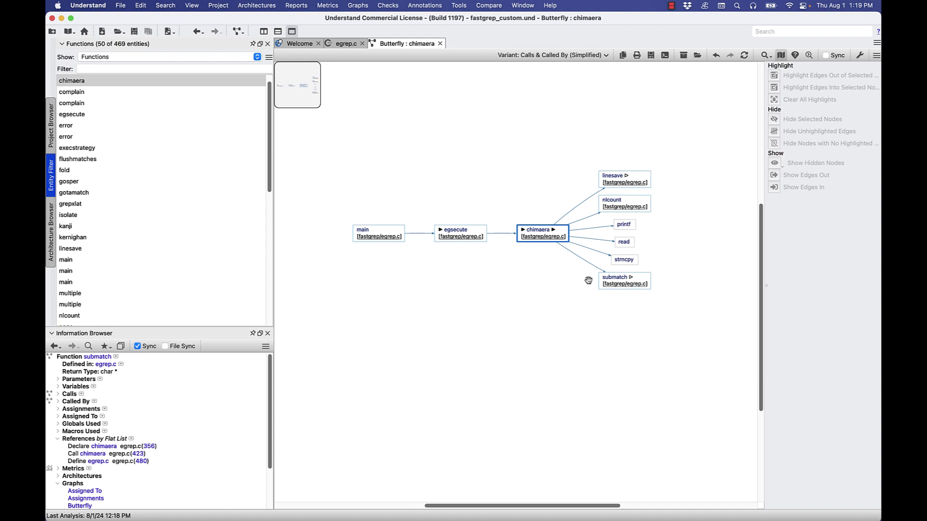
Step: Load the 'butterfly_comments' saved graph and pan the restored view up and left
left_click(697, 56)
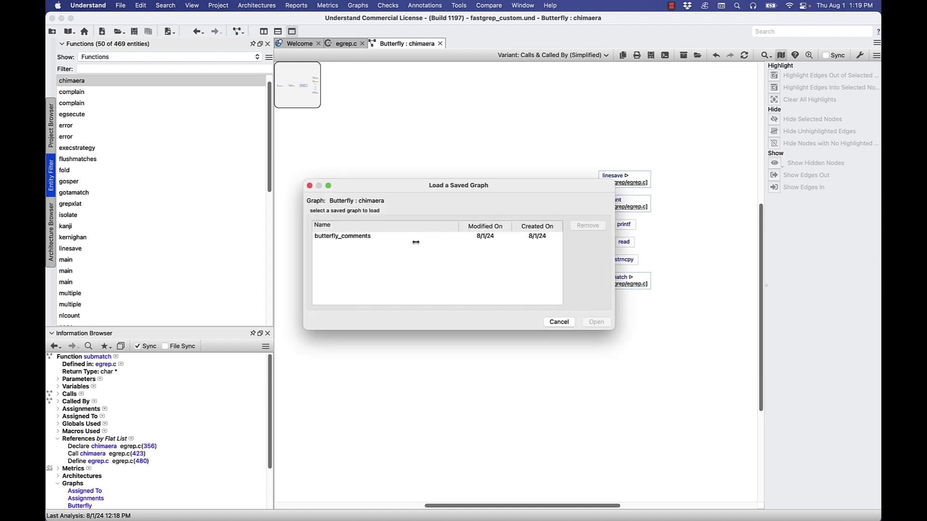
left_click(354, 239)
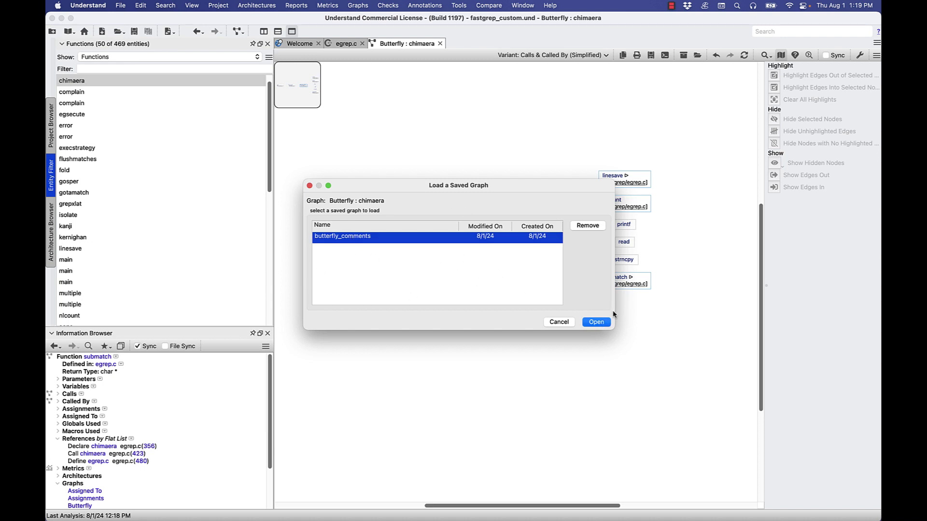
left_click(598, 322)
left_click_drag(700, 305, 563, 246)
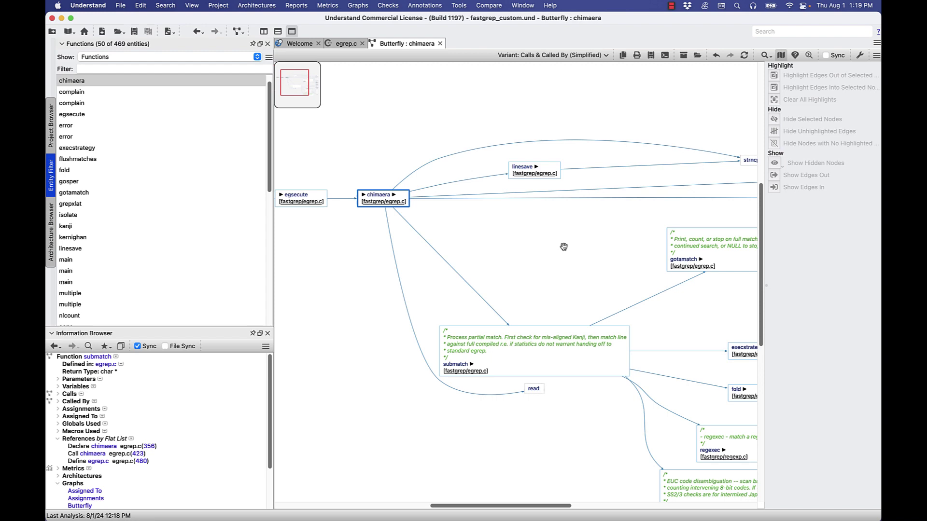
scroll(563, 247, "down", 1)
scroll(550, 250, "down", 1)
scroll(558, 254, "down", 2)
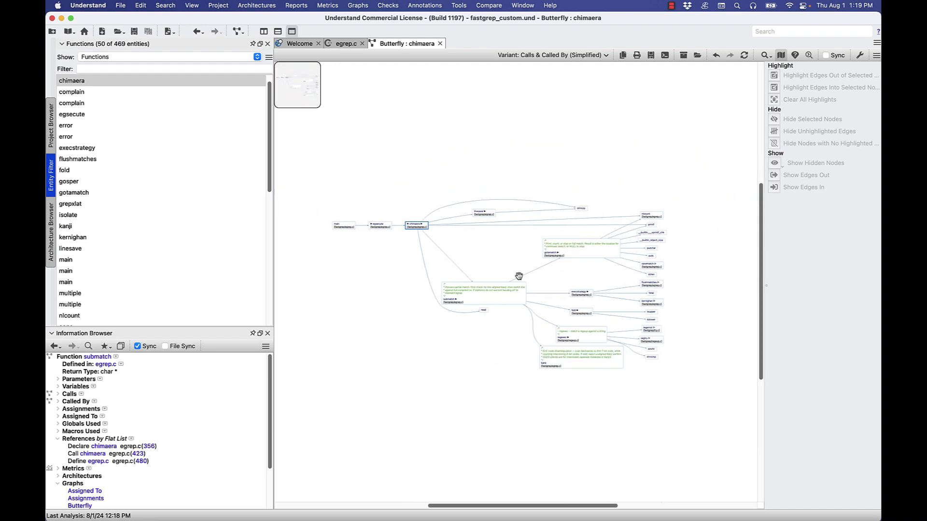
scroll(493, 268, "up", 1)
scroll(492, 268, "up", 1)
scroll(493, 269, "up", 2)
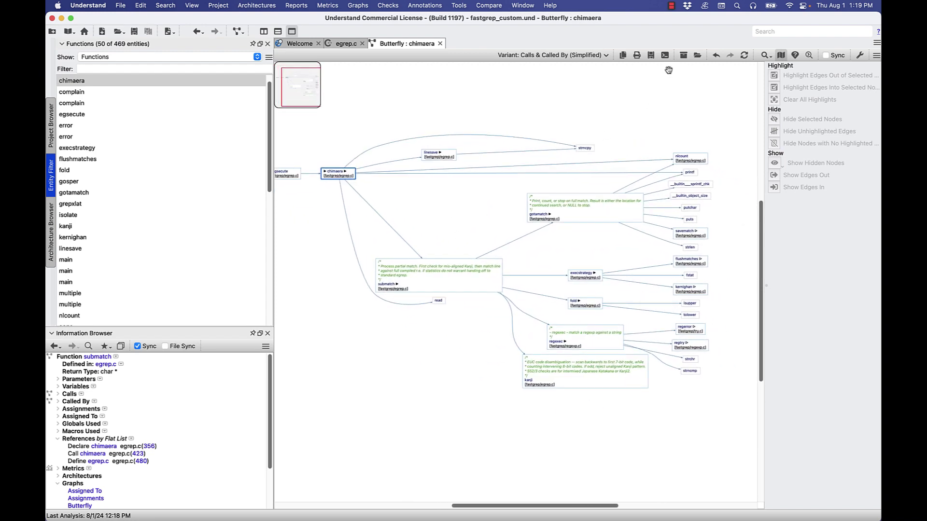
Step: Remove 'butterfly_comments' from the saved graphs list and close the empty list
left_click(698, 56)
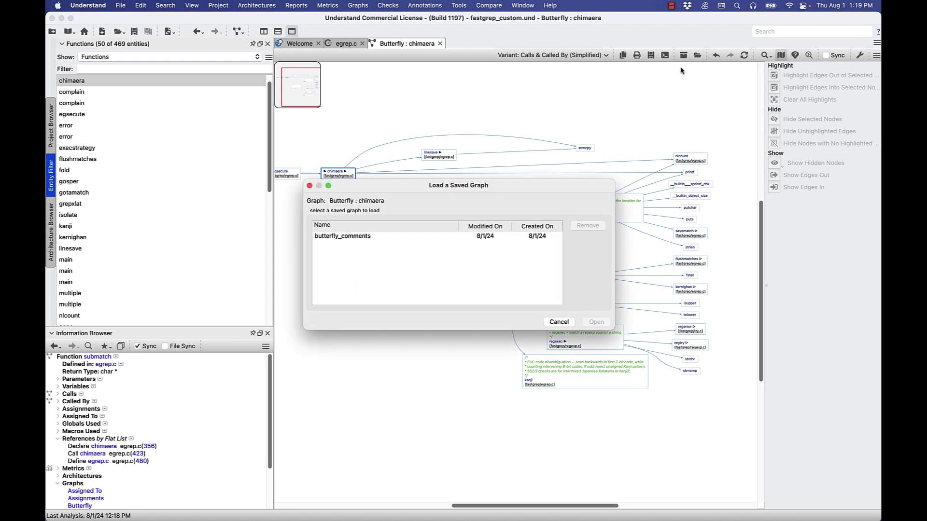
left_click(362, 241)
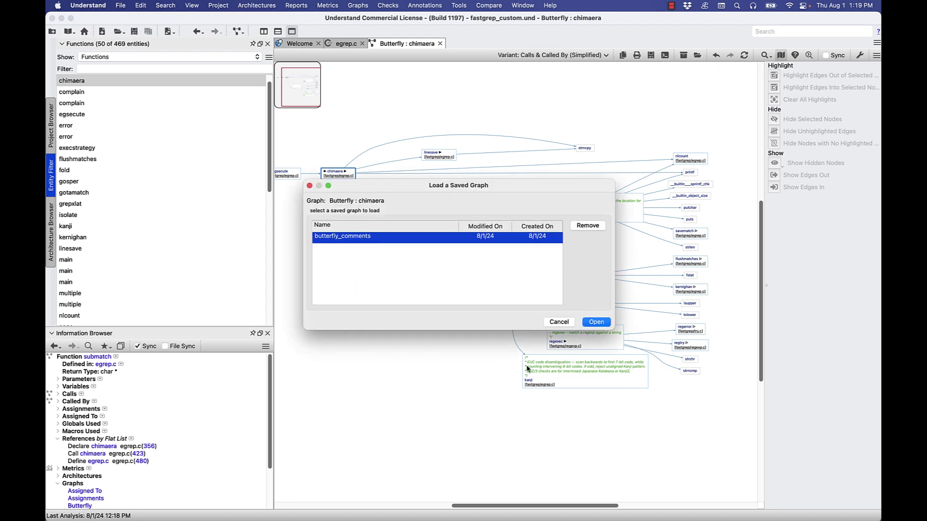
left_click(586, 226)
left_click(559, 322)
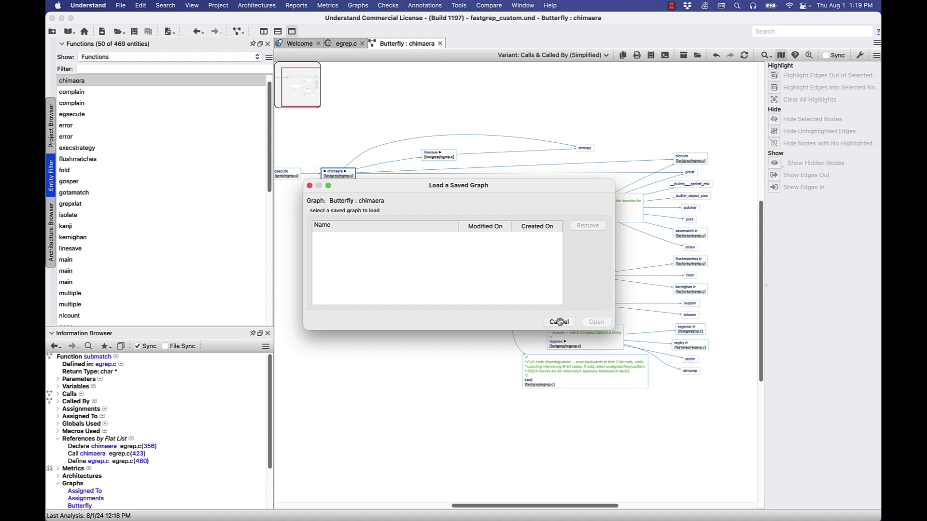